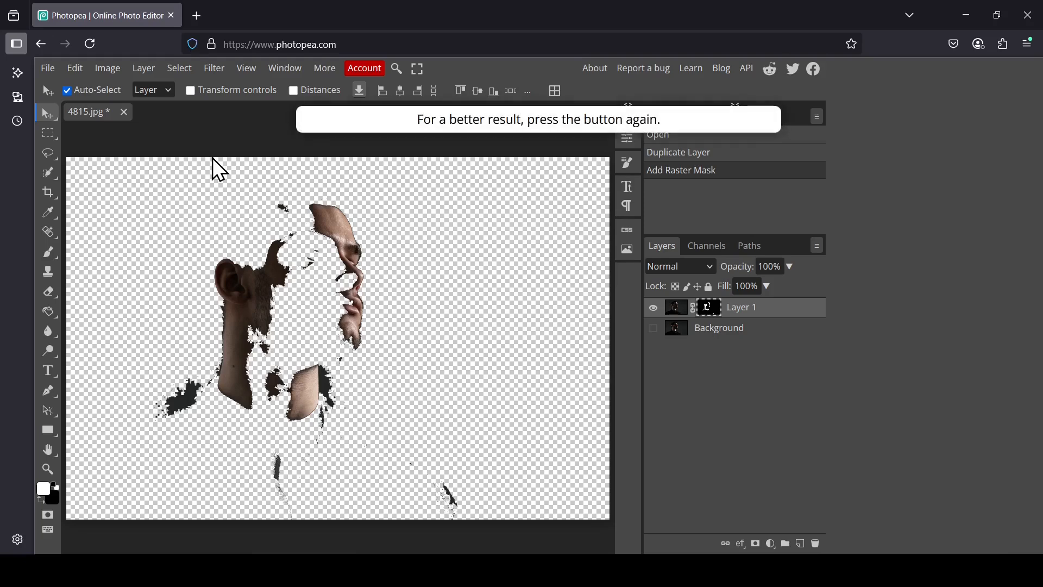
# Run Remove BG again on Layer 1 and apply its raster mask to the layer.
pyautogui.click(185, 72)
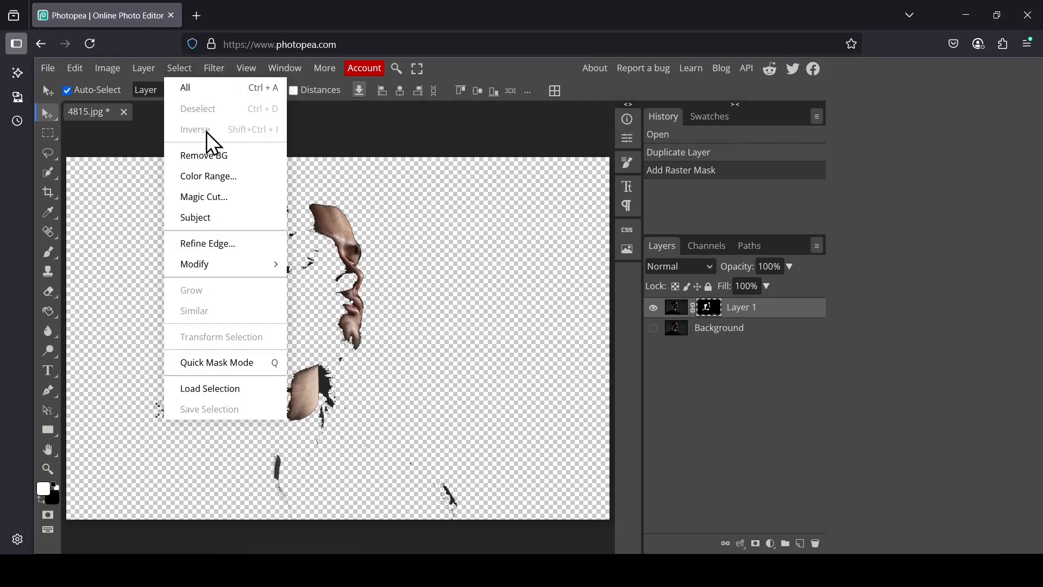
pyautogui.click(213, 155)
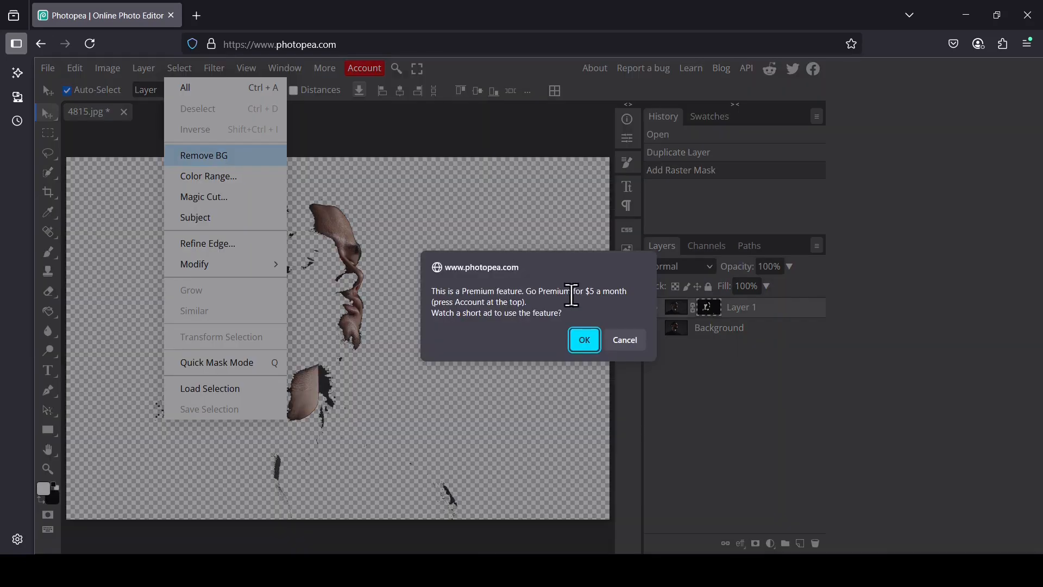
pyautogui.click(592, 343)
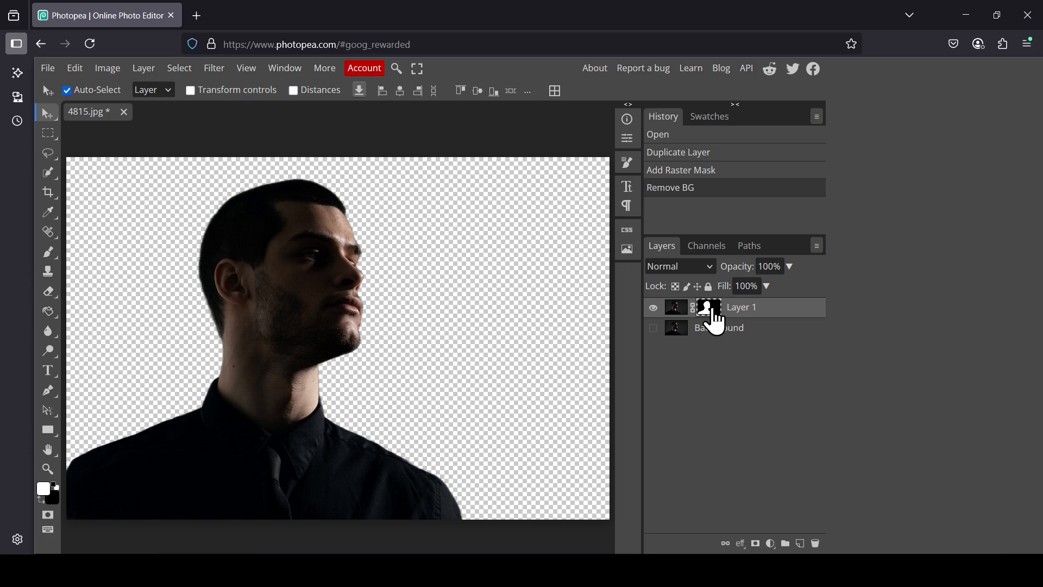
pyautogui.rightClick(709, 309)
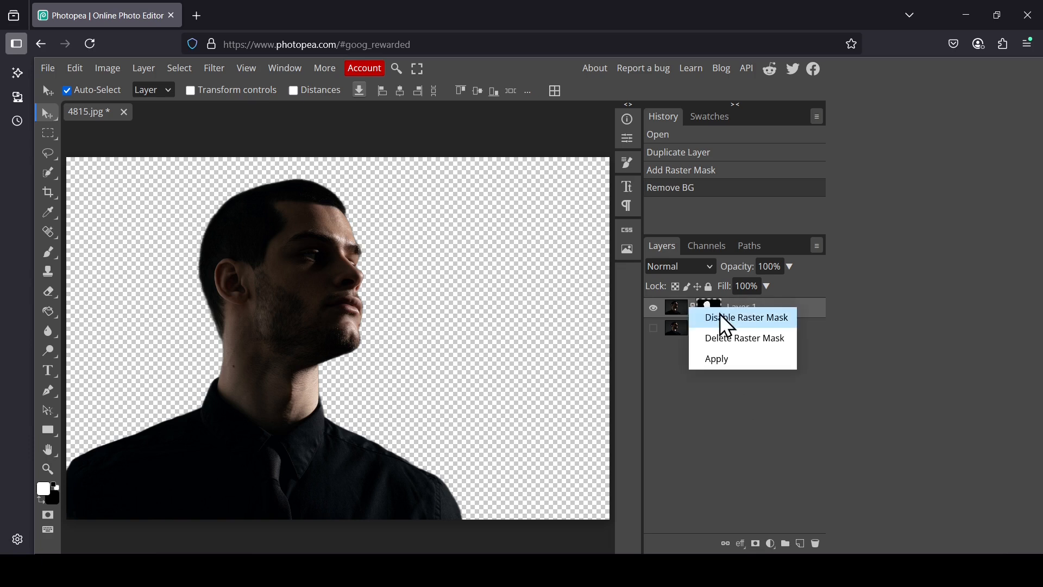
pyautogui.click(740, 367)
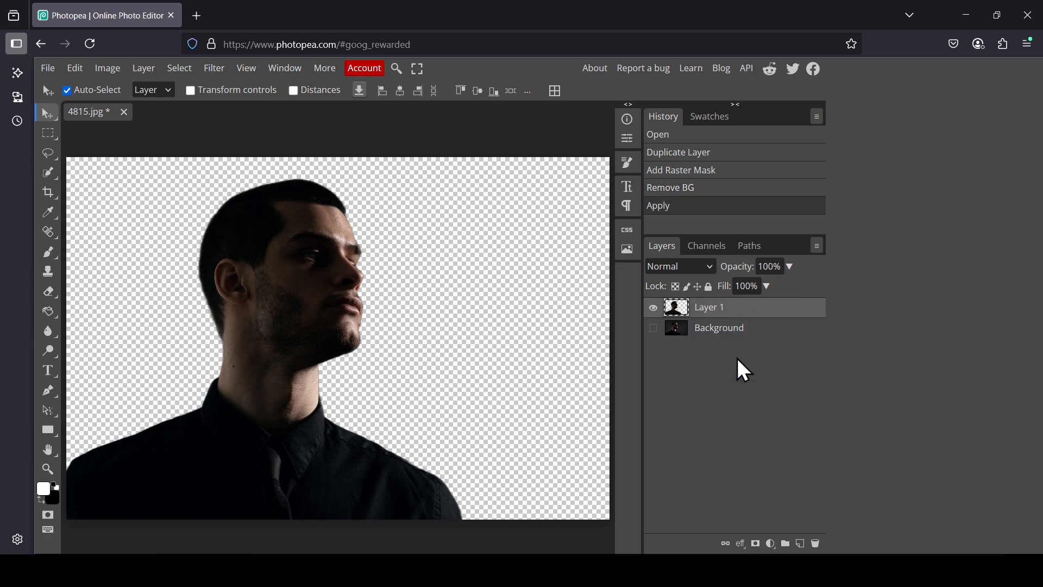
# Place Layer 1 inside a new layer folder and make the Background layer visible.
pyautogui.click(792, 546)
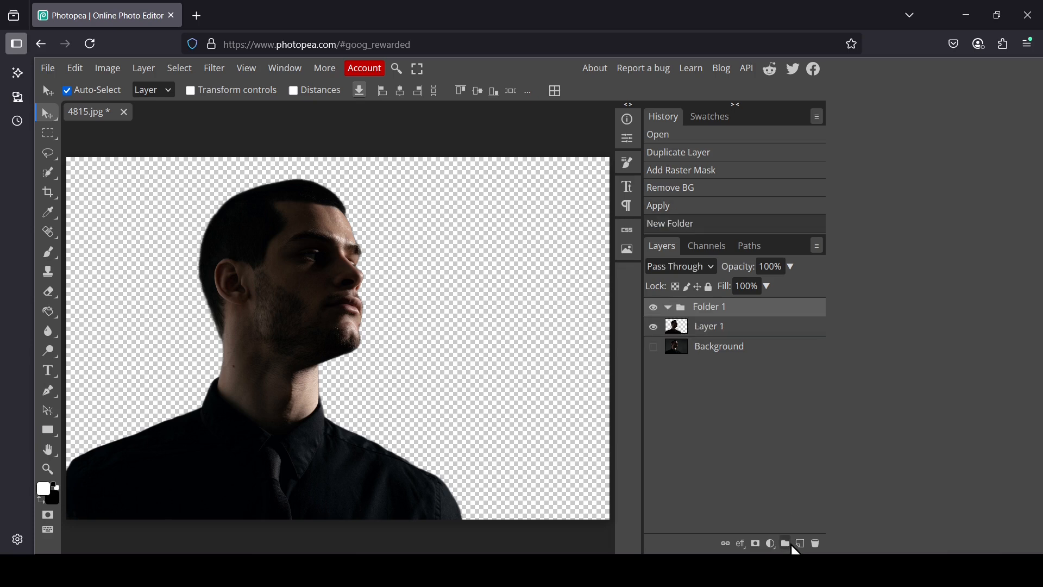
pyautogui.click(688, 332)
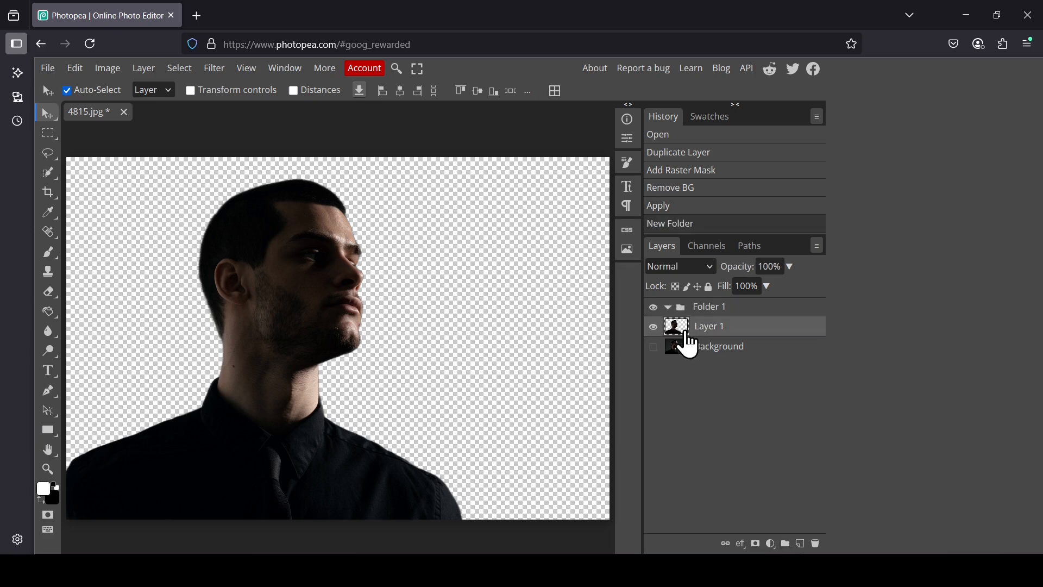
pyautogui.moveTo(675, 335); pyautogui.dragTo(704, 312)
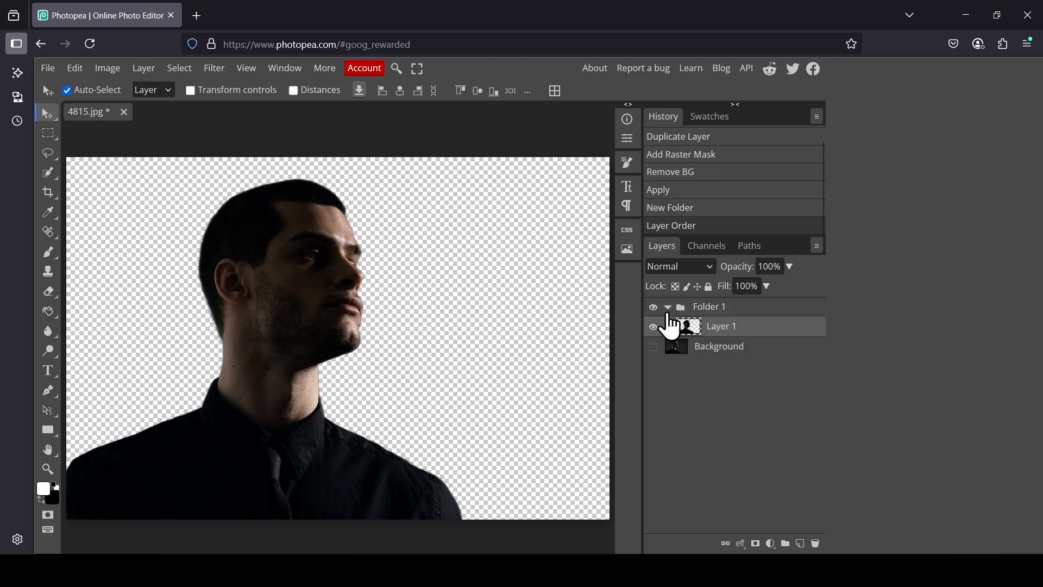
pyautogui.click(668, 308)
pyautogui.click(668, 310)
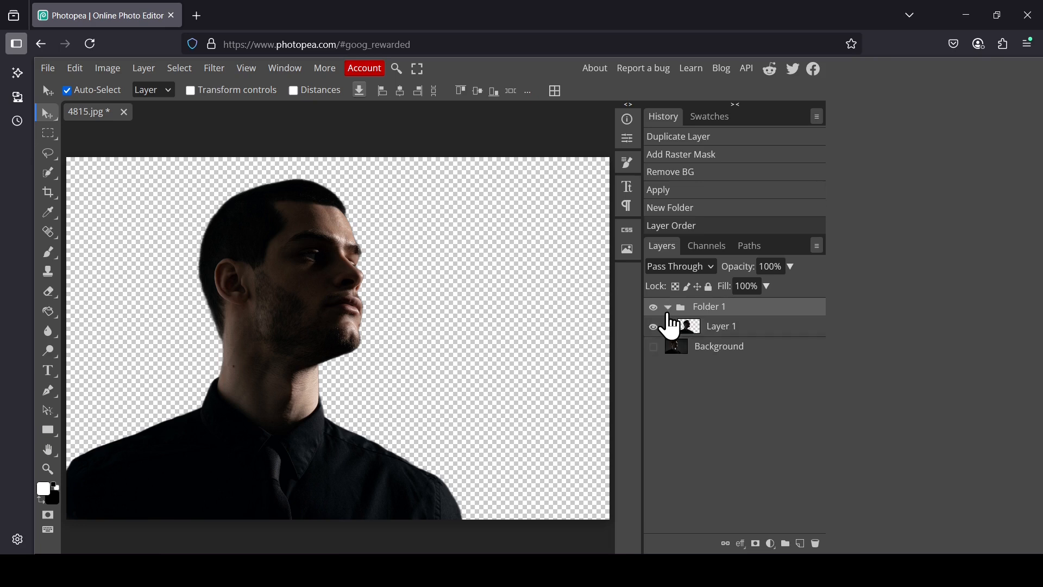
pyautogui.click(668, 309)
pyautogui.click(668, 310)
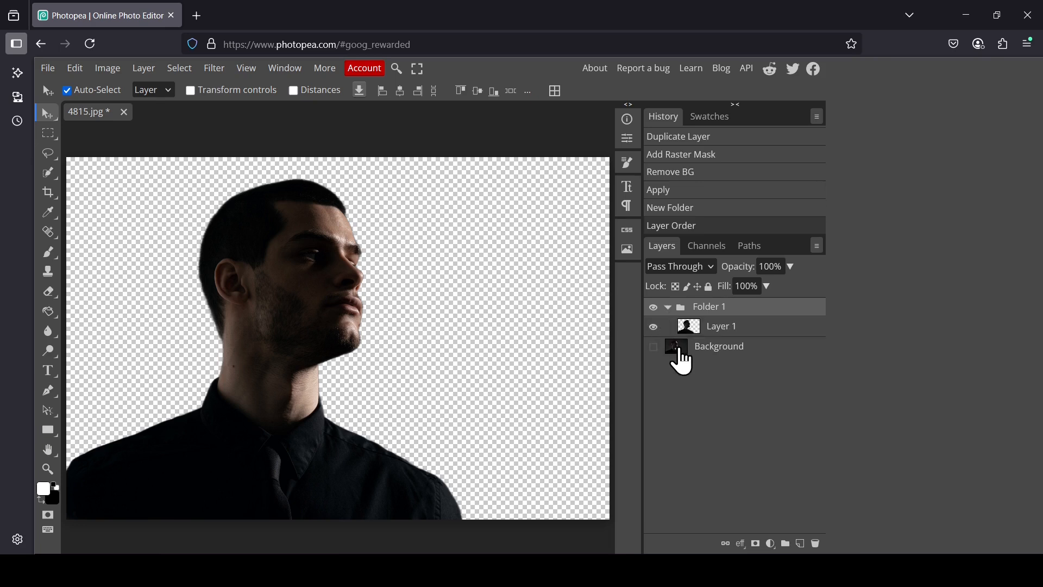
pyautogui.click(674, 348)
pyautogui.click(654, 347)
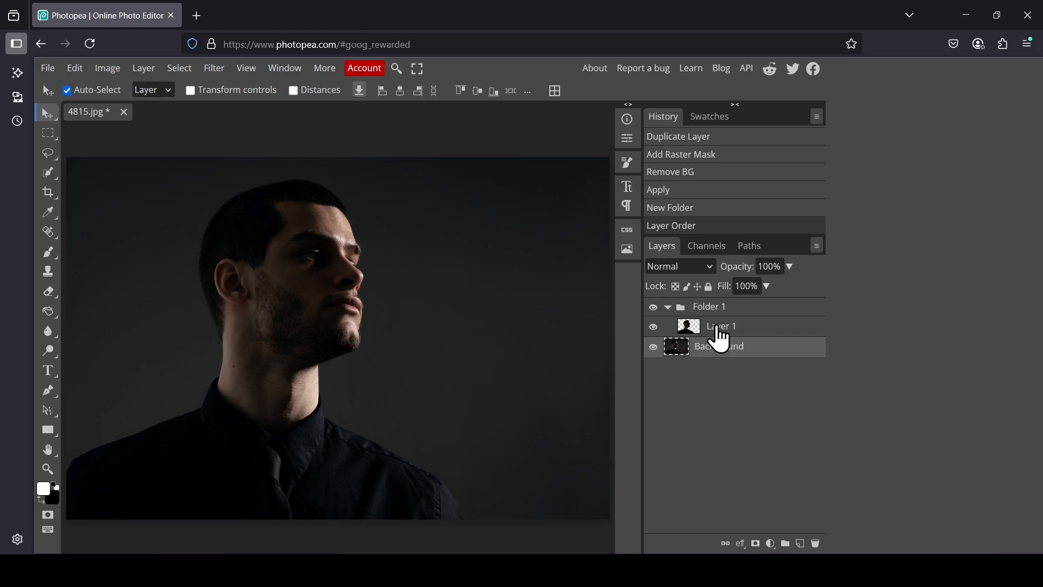
# Add a Gradient Map adjustment layer above Layer 1 and clip it to that layer.
pyautogui.click(717, 329)
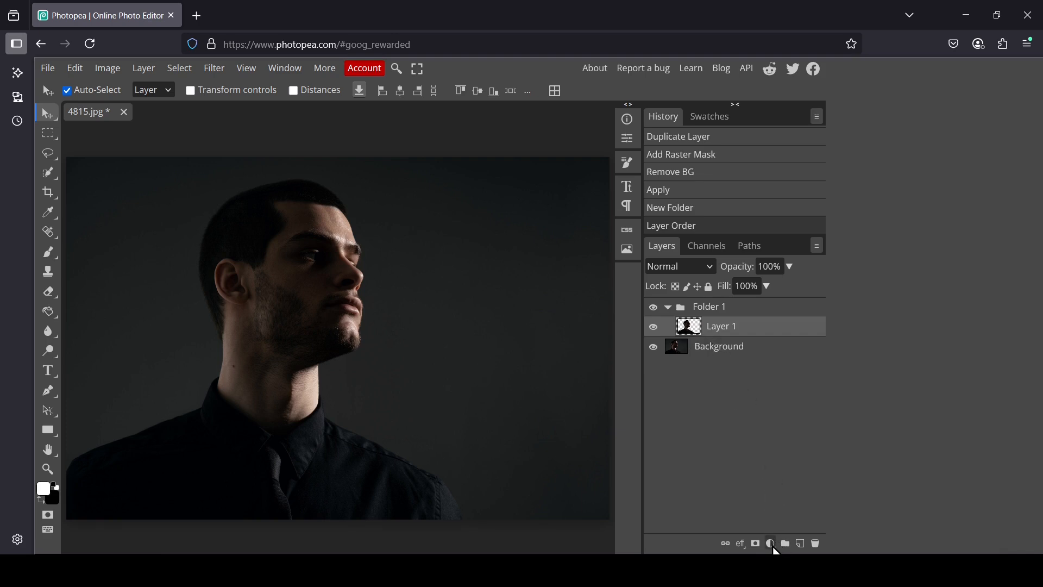
pyautogui.click(773, 546)
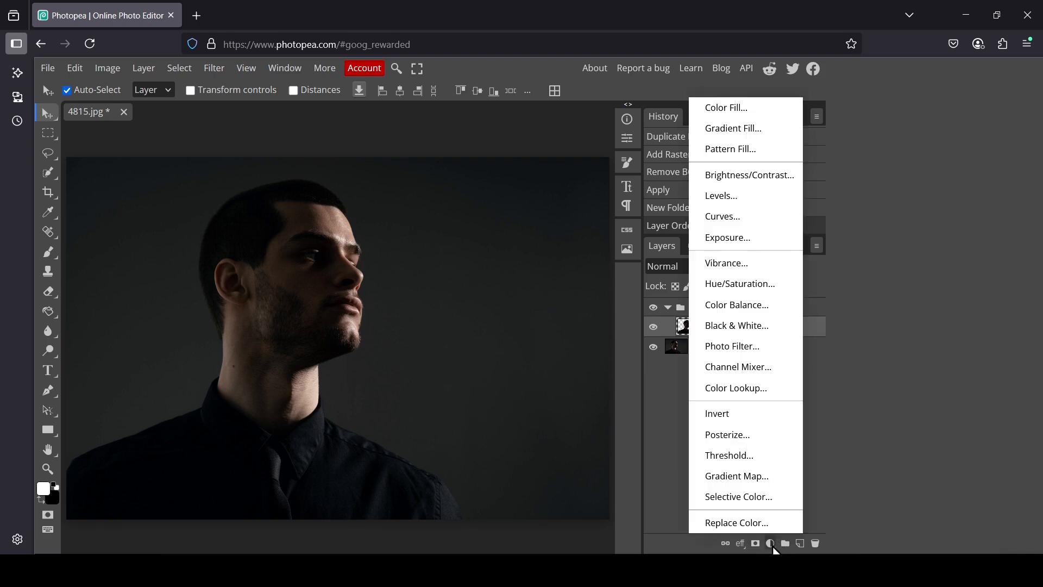
pyautogui.click(751, 481)
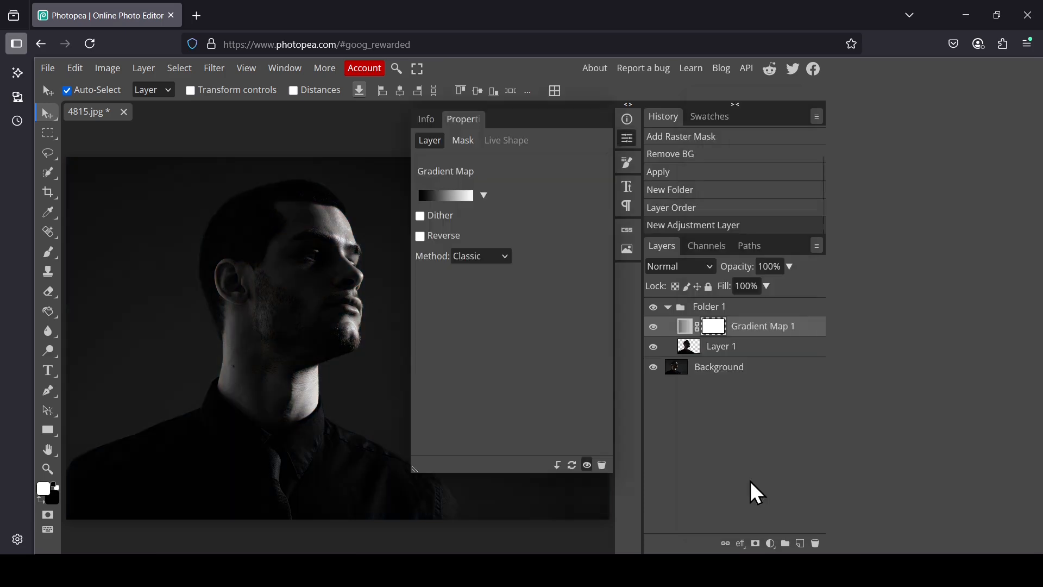
pyautogui.click(556, 469)
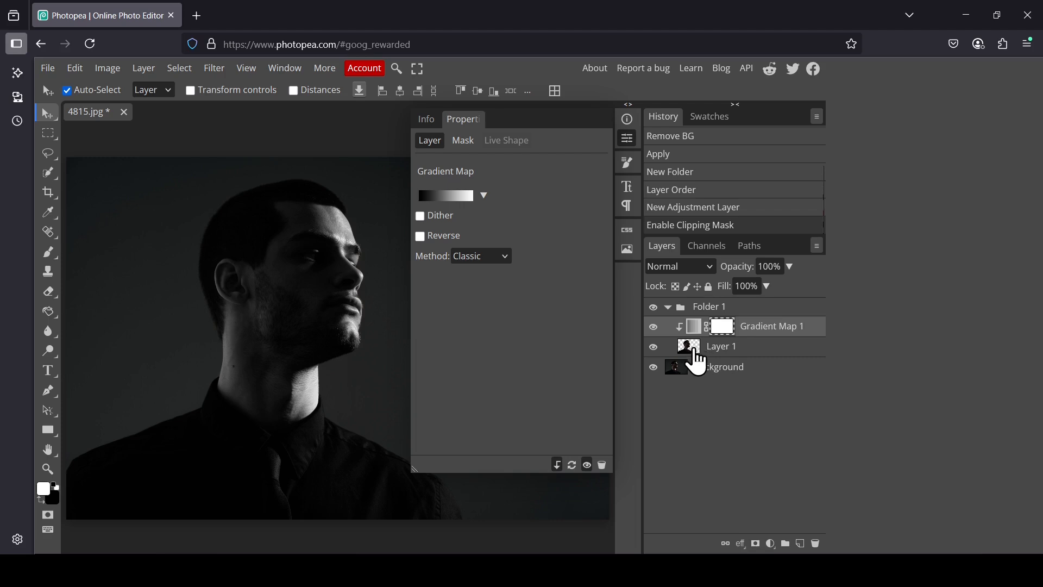
# Change the gradient map's white end stop to red, keeping the black start, and close its settings.
pyautogui.click(460, 200)
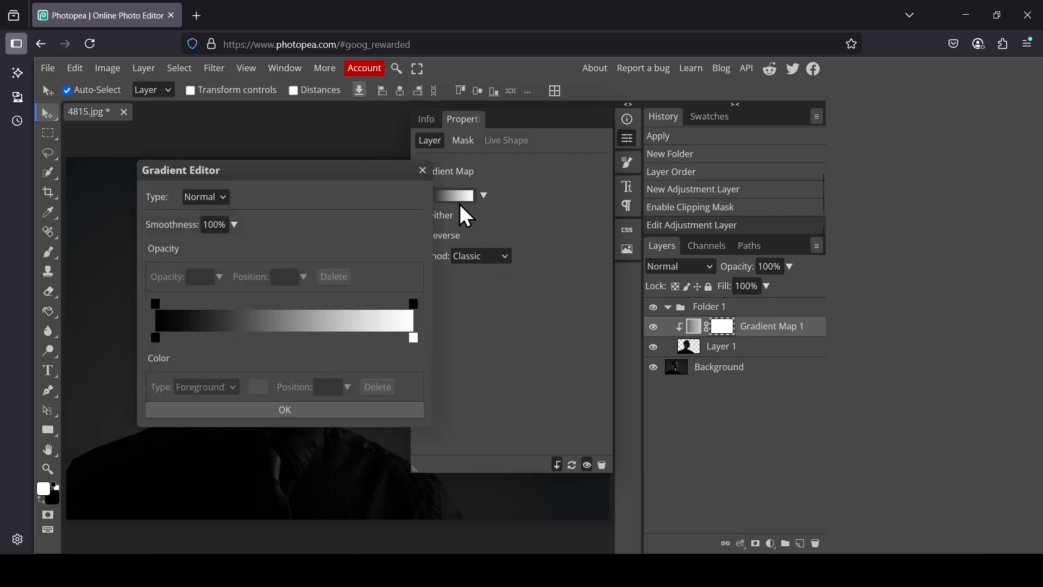
pyautogui.click(413, 338)
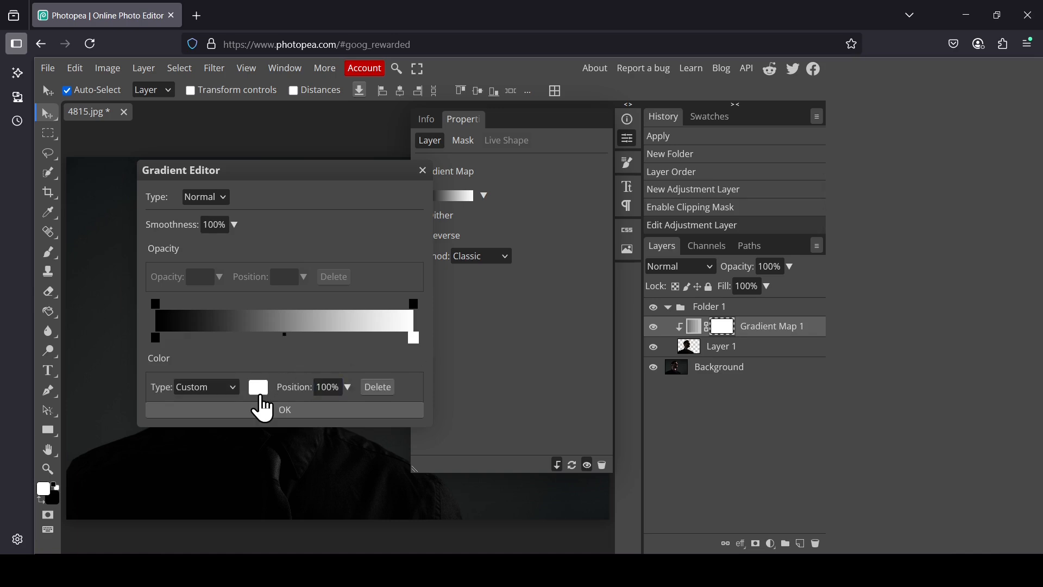
pyautogui.click(260, 393)
pyautogui.moveTo(348, 314)
pyautogui.mouseDown()
pyautogui.moveTo(429, 275)
pyautogui.moveTo(481, 285)
pyautogui.mouseUp()
pyautogui.click(532, 302)
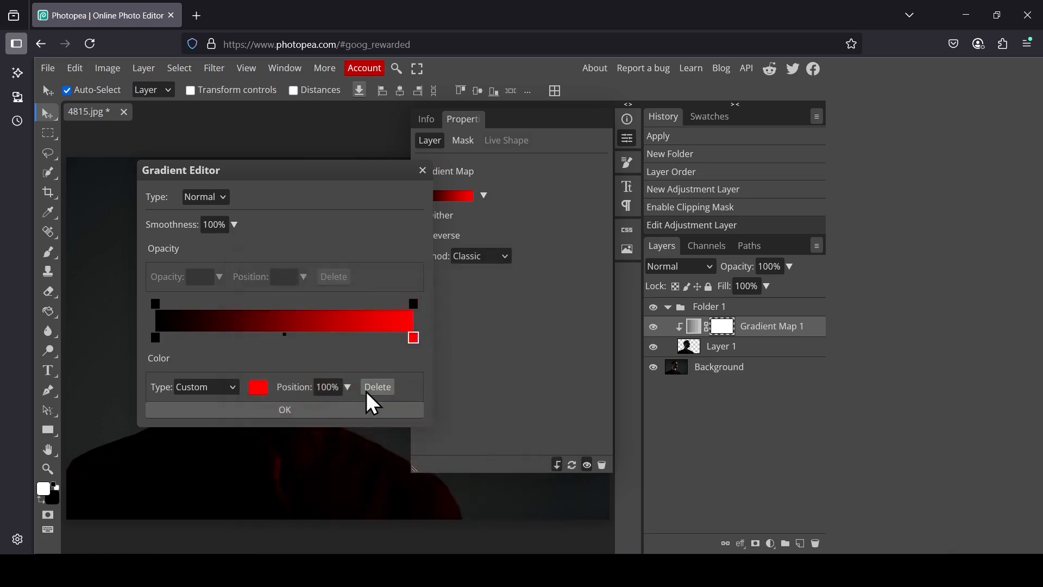
pyautogui.click(360, 411)
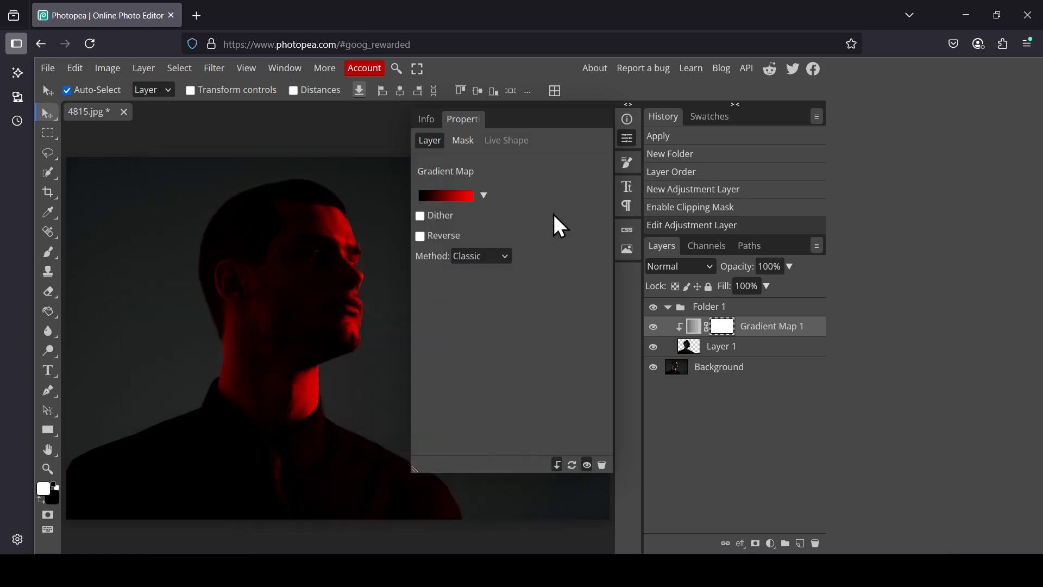
pyautogui.click(628, 143)
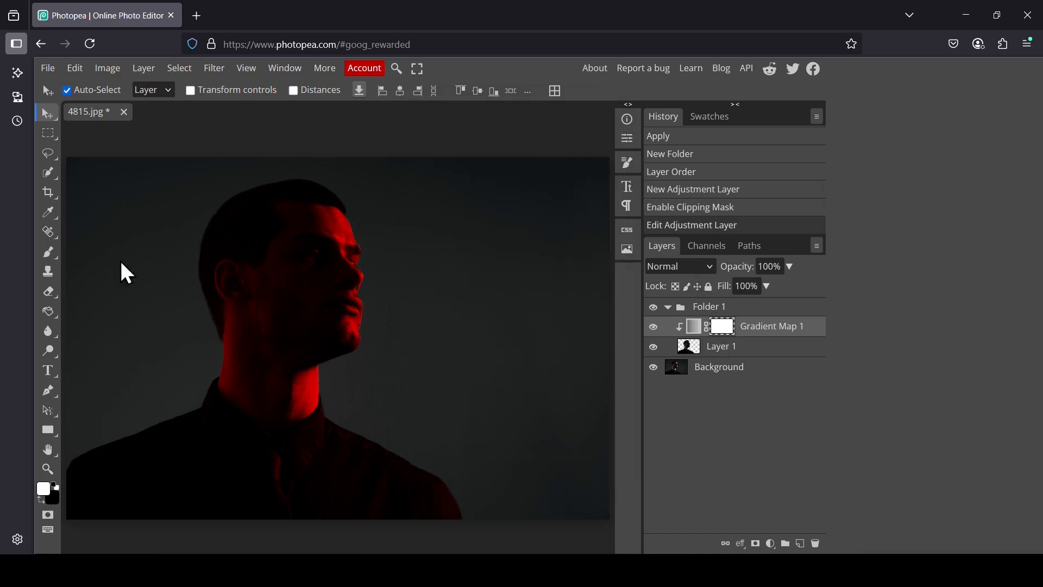
# Paint the gradient map's mask black over the face and front of the body with a 645 px brush at 60% hardness.
pyautogui.click(56, 257)
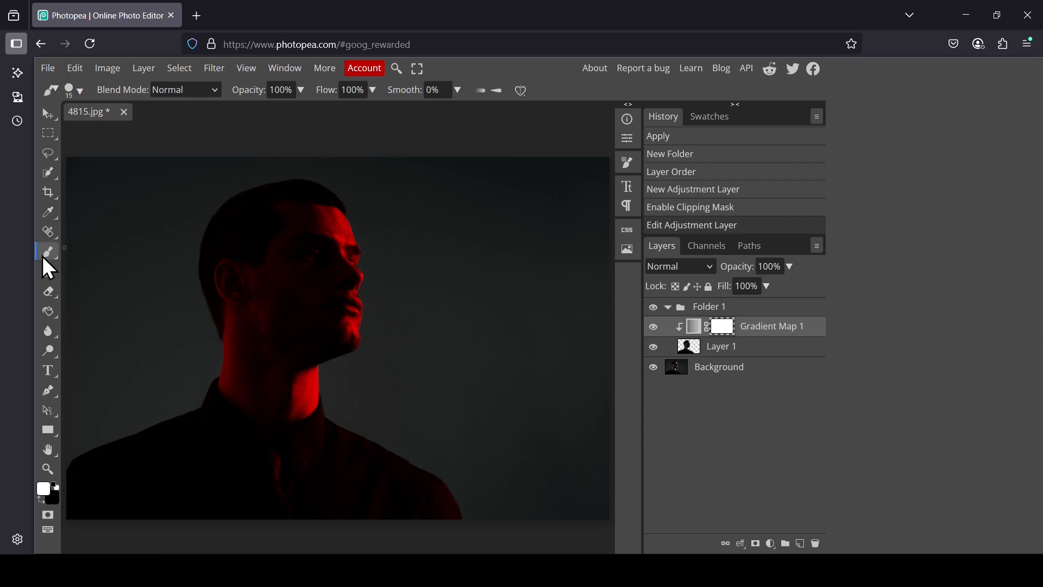
pyautogui.click(43, 257)
pyautogui.click(106, 252)
pyautogui.click(43, 502)
pyautogui.click(79, 93)
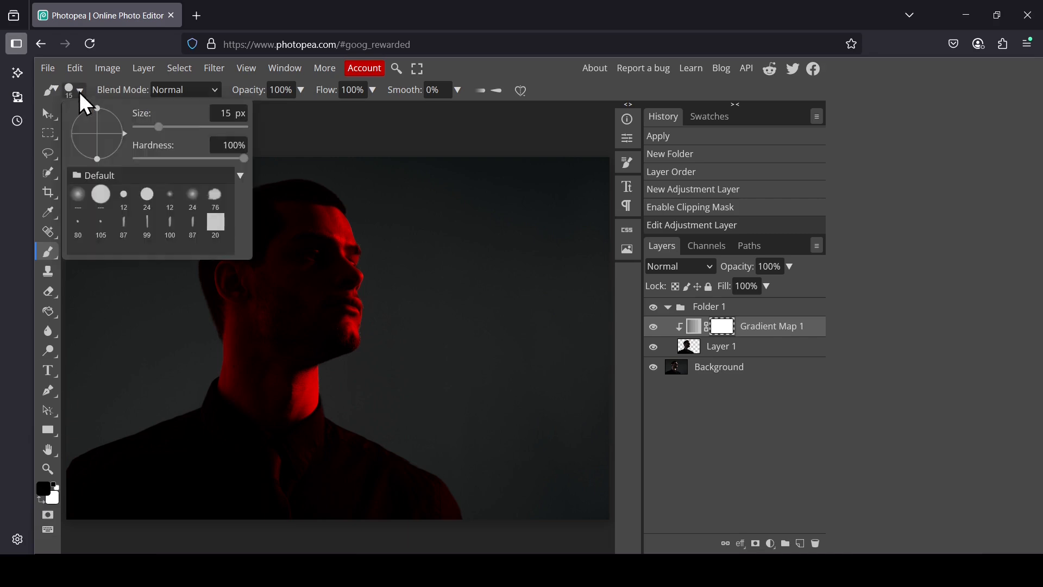
pyautogui.moveTo(166, 127)
pyautogui.mouseDown()
pyautogui.moveTo(157, 127)
pyautogui.moveTo(229, 127)
pyautogui.moveTo(203, 158)
pyautogui.mouseUp()
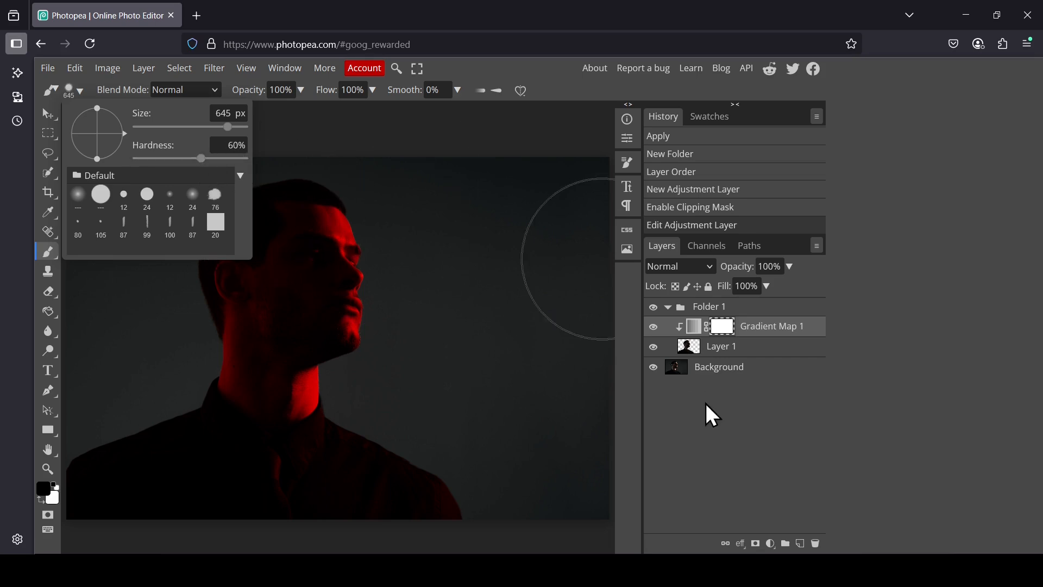
pyautogui.click(720, 425)
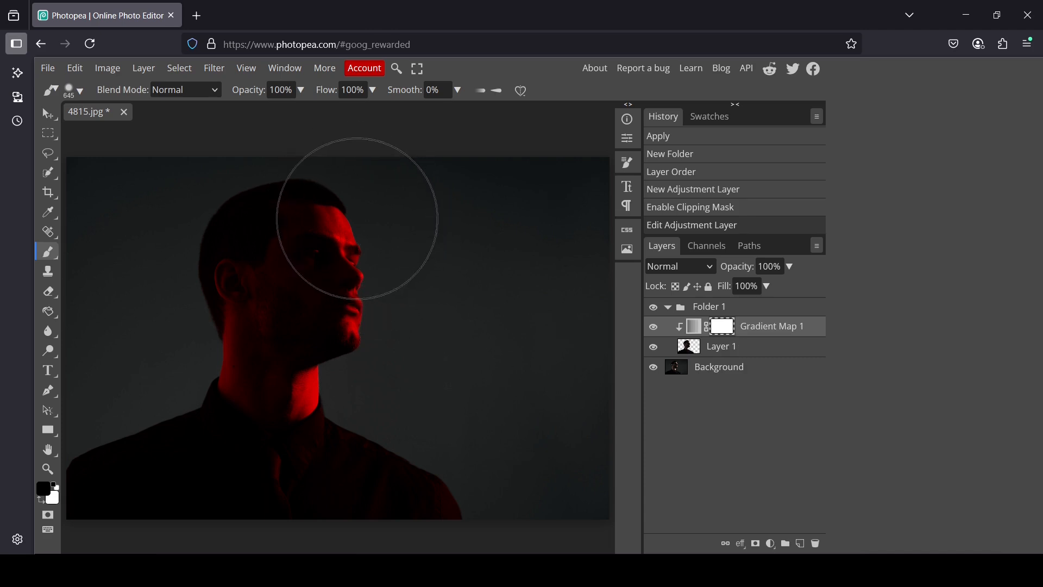
pyautogui.moveTo(332, 201)
pyautogui.mouseDown()
pyautogui.moveTo(333, 187)
pyautogui.moveTo(361, 221)
pyautogui.moveTo(362, 275)
pyautogui.moveTo(339, 349)
pyautogui.moveTo(347, 431)
pyautogui.moveTo(333, 466)
pyautogui.moveTo(317, 438)
pyautogui.moveTo(327, 392)
pyautogui.moveTo(354, 354)
pyautogui.moveTo(344, 361)
pyautogui.moveTo(433, 477)
pyautogui.moveTo(581, 424)
pyautogui.moveTo(433, 365)
pyautogui.moveTo(360, 373)
pyautogui.moveTo(543, 303)
pyautogui.moveTo(513, 298)
pyautogui.moveTo(396, 233)
pyautogui.moveTo(461, 198)
pyautogui.moveTo(615, 199)
pyautogui.mouseUp()
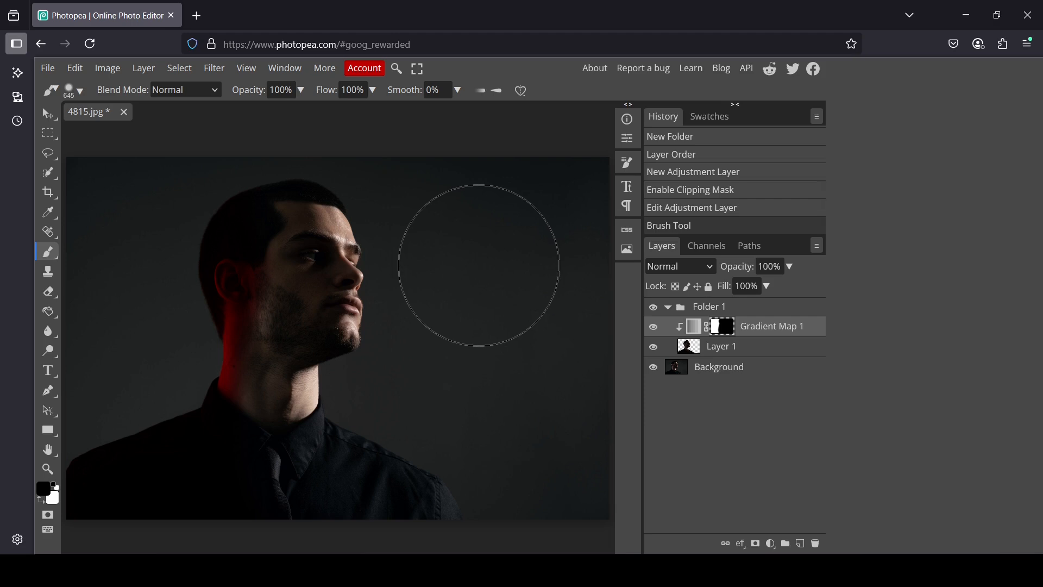
# Set the Gradient Map 1 layer to Hard Light blending with 76% opacity.
pyautogui.click(694, 271)
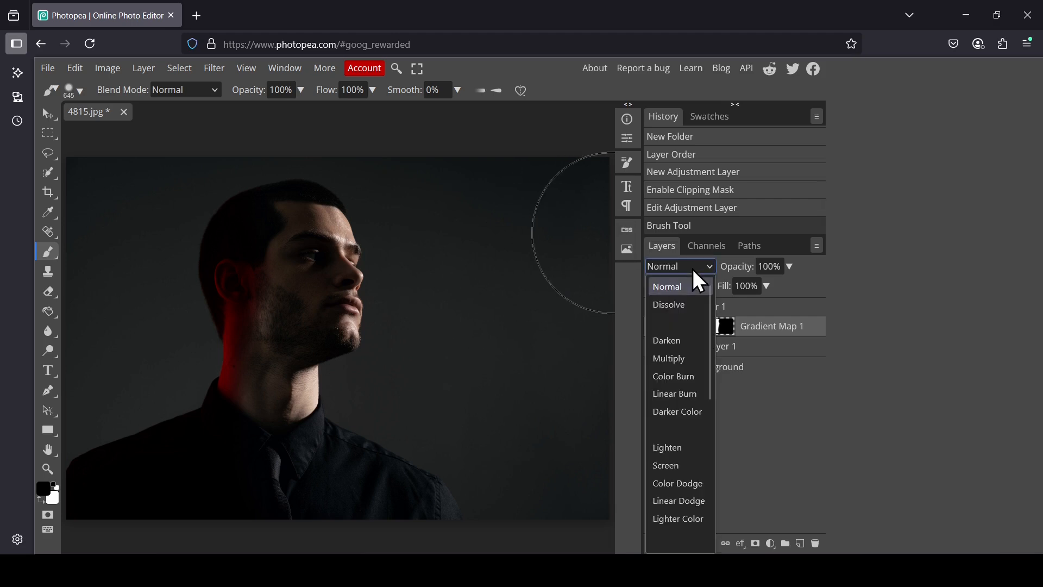
pyautogui.moveTo(710, 300); pyautogui.dragTo(709, 358)
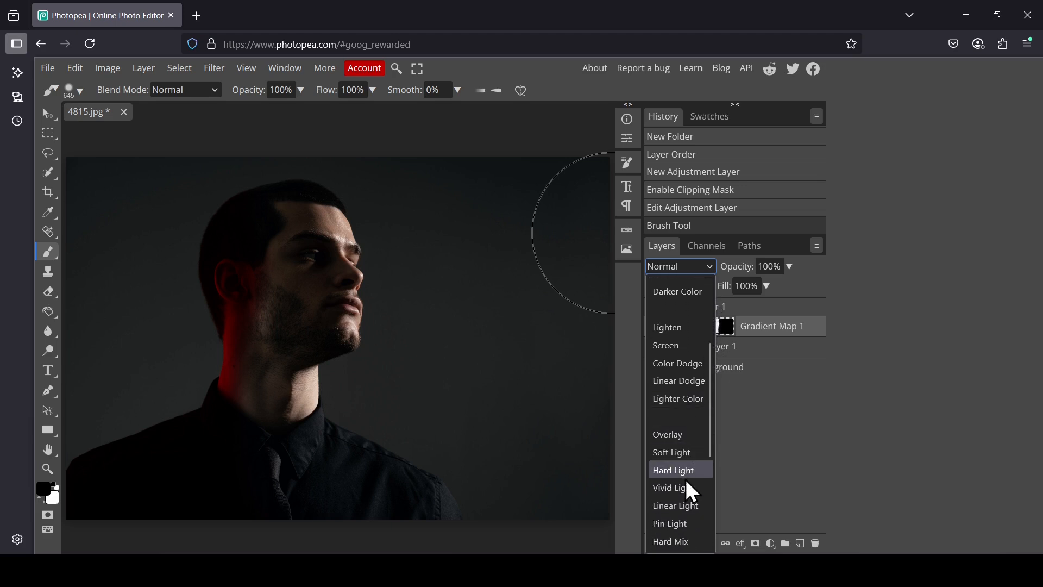
pyautogui.click(698, 469)
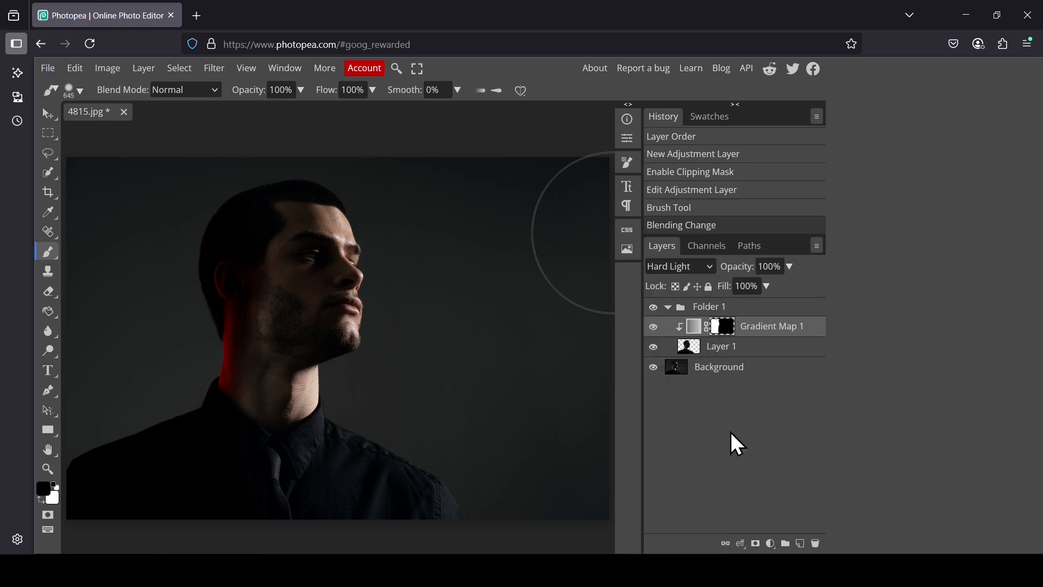
pyautogui.click(792, 268)
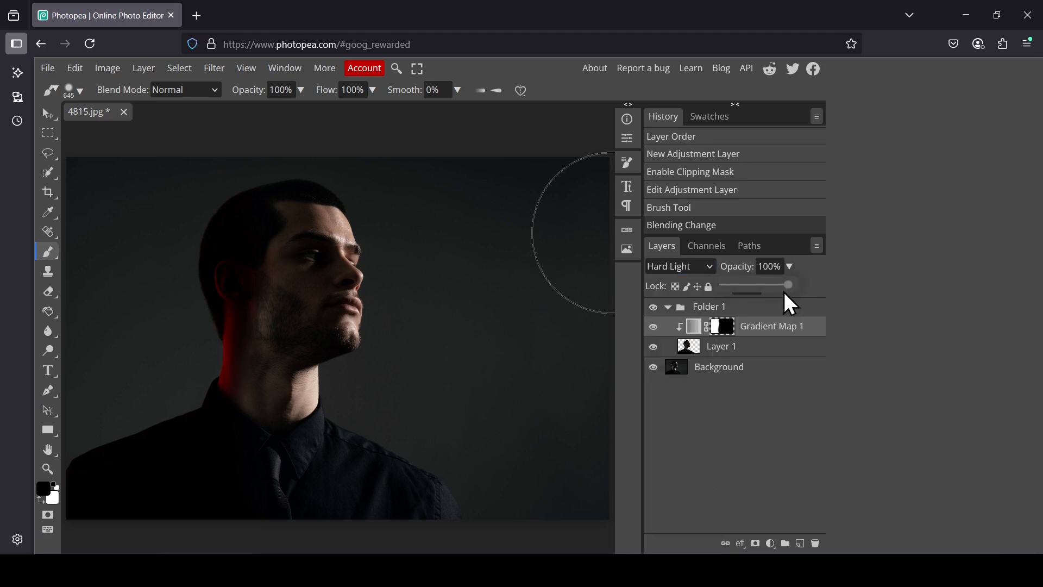
pyautogui.moveTo(788, 285); pyautogui.dragTo(775, 288)
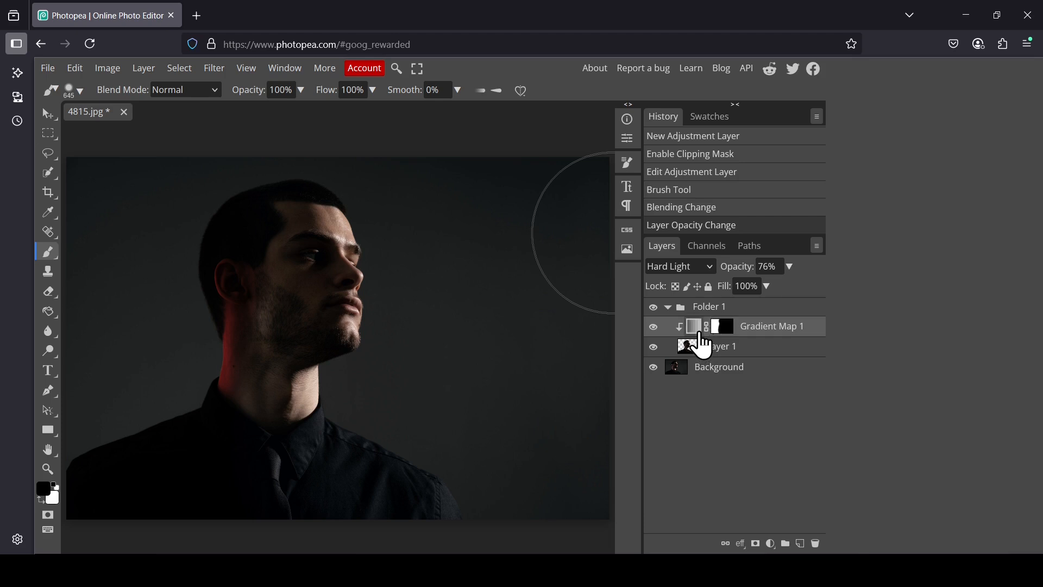
# Duplicate the Gradient Map 1 layer and invert the copy's mask.
pyautogui.rightClick(700, 333)
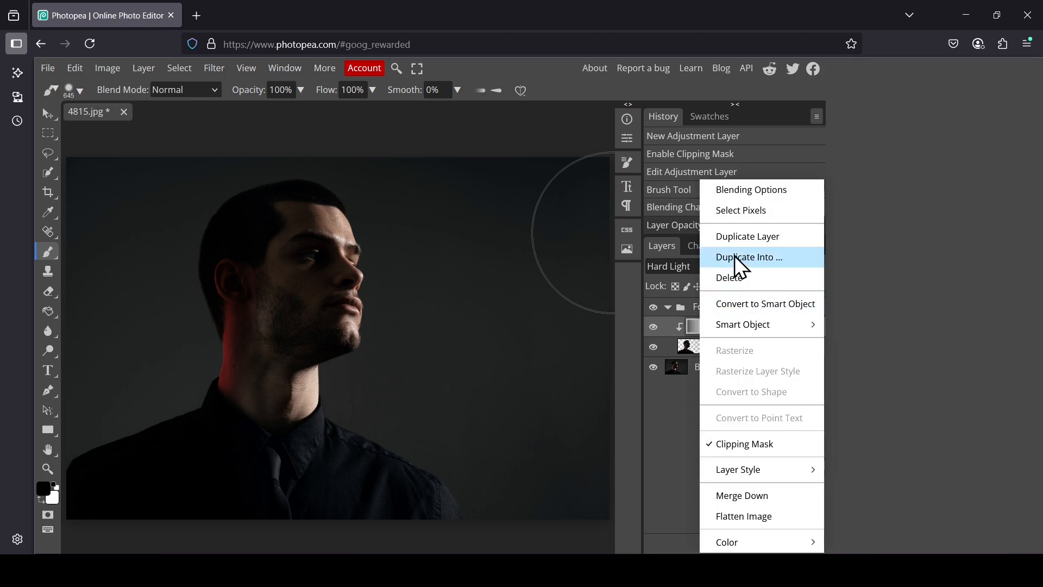
pyautogui.click(746, 237)
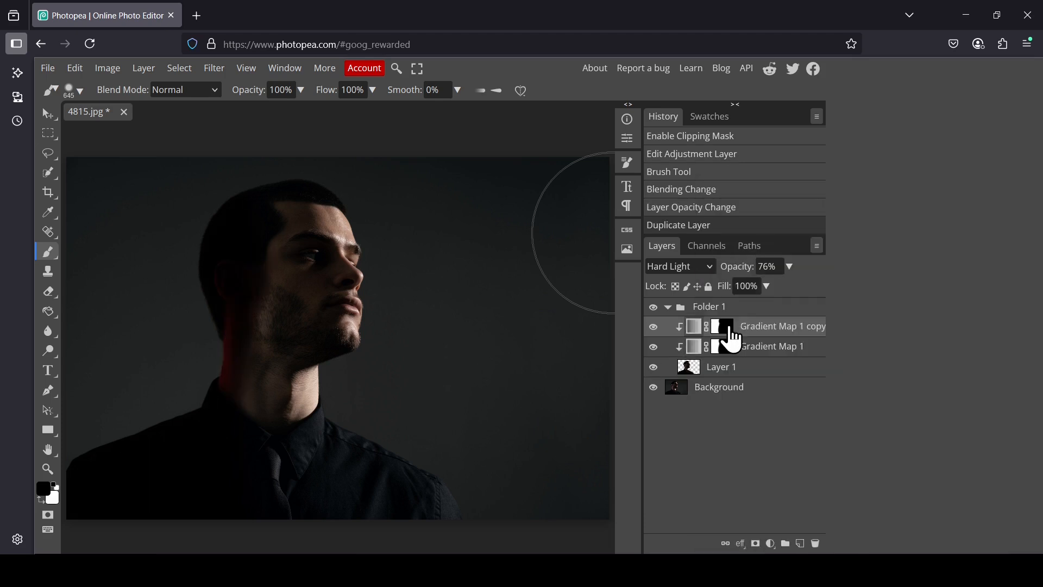
pyautogui.click(724, 326)
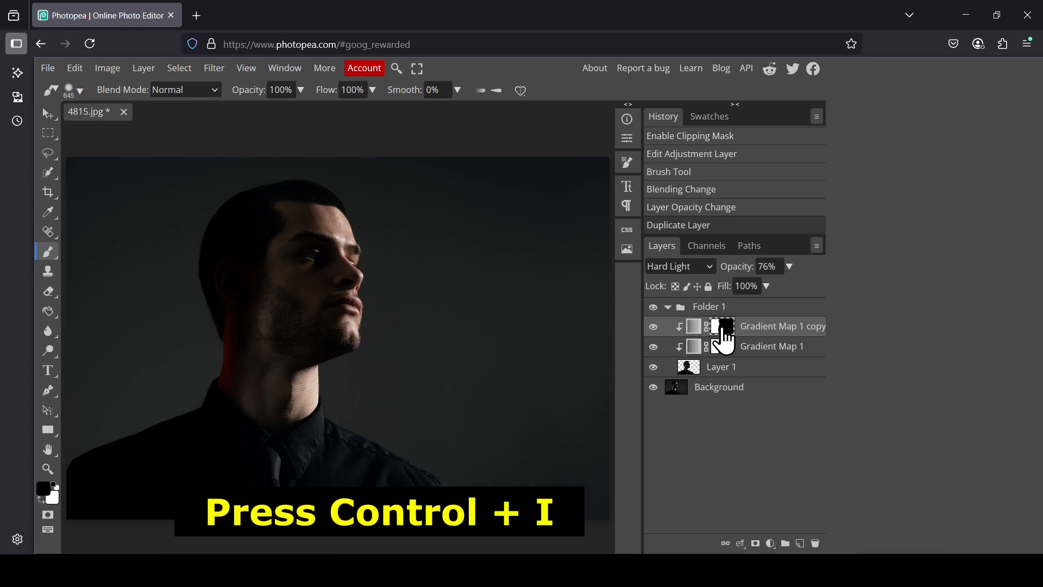
pyautogui.hotkey('ctrl', 'i')
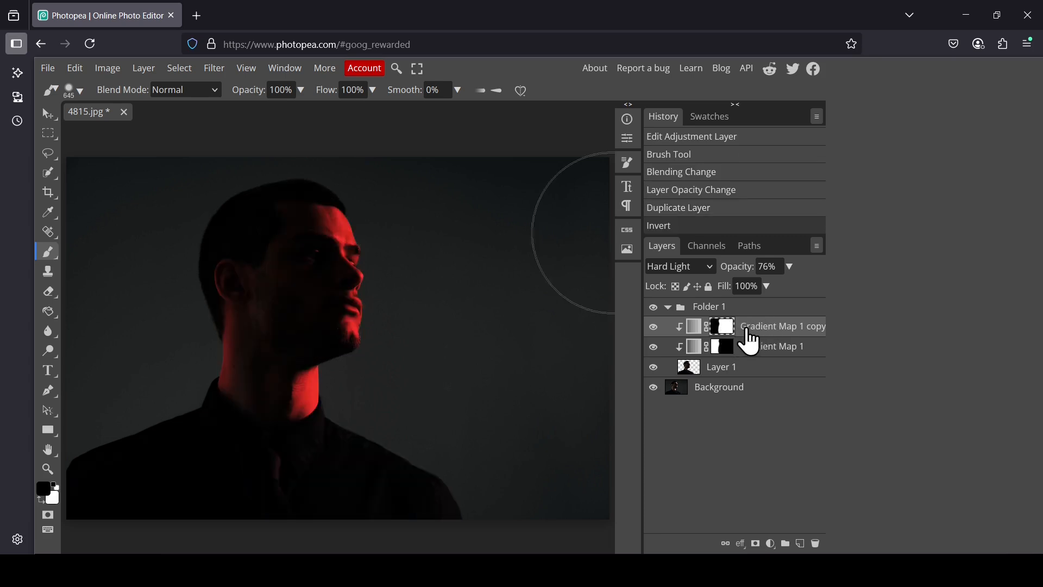
# Change the red end stop of the Gradient Map 1 copy's gradient to blue 0095ff.
pyautogui.click(696, 327)
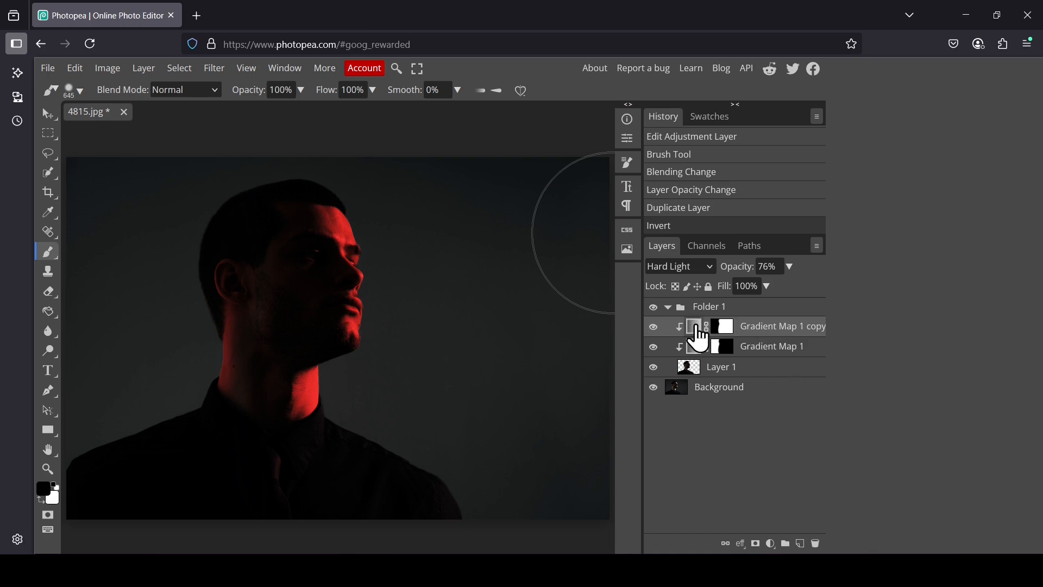
pyautogui.doubleClick(697, 330)
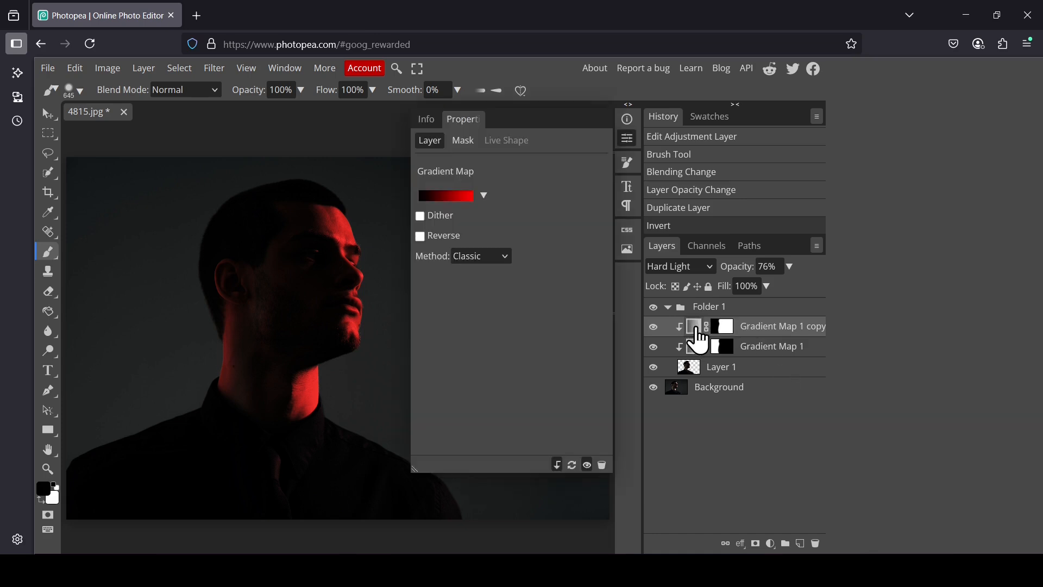
pyautogui.click(459, 197)
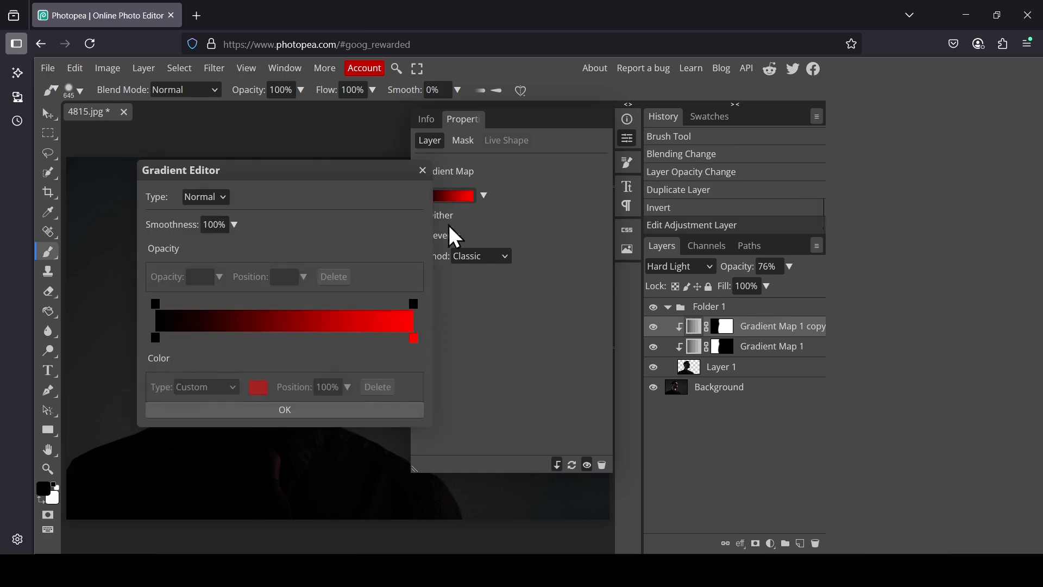
pyautogui.click(414, 338)
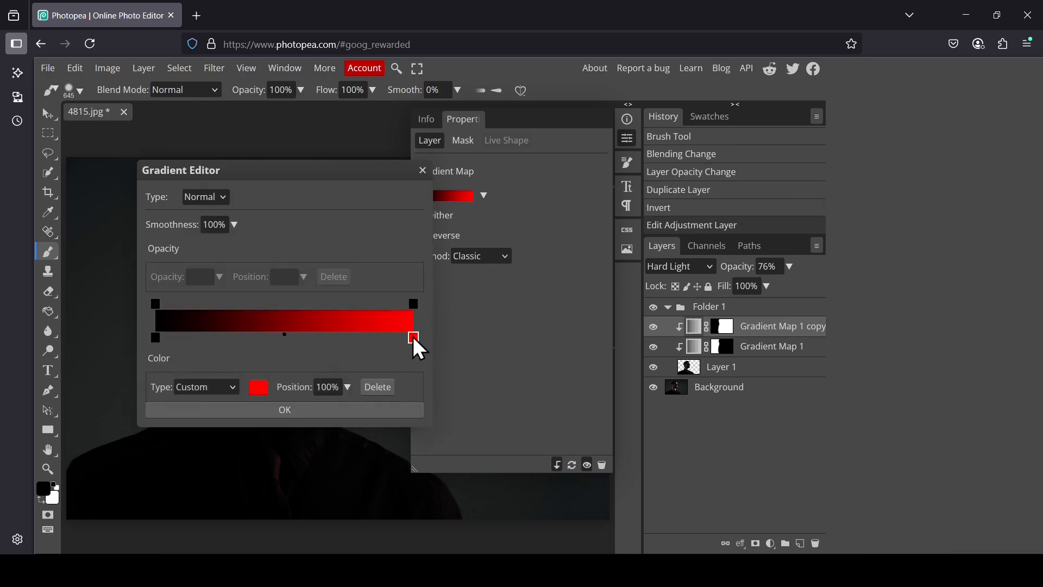
pyautogui.click(263, 390)
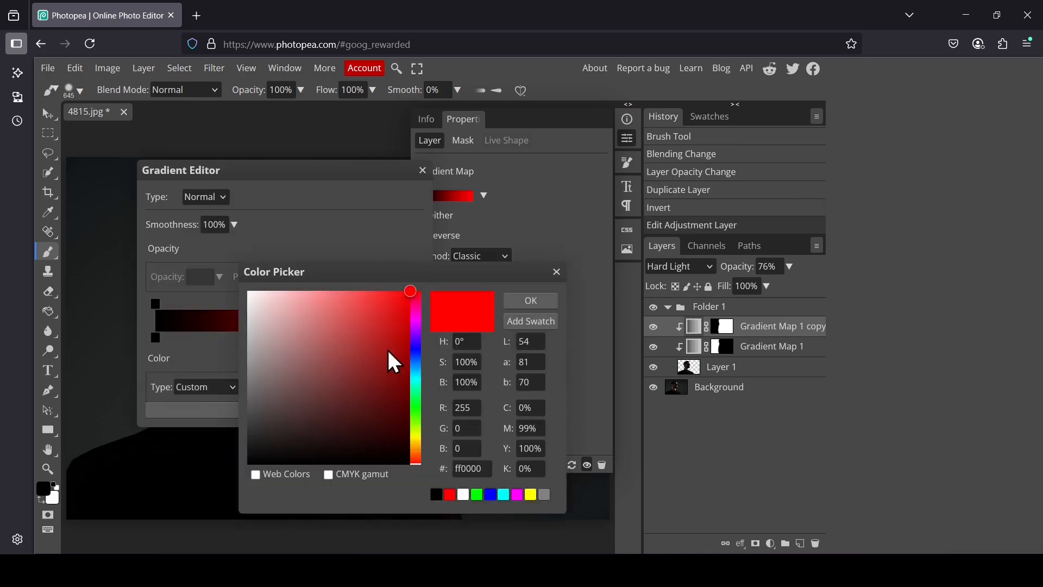
pyautogui.click(415, 367)
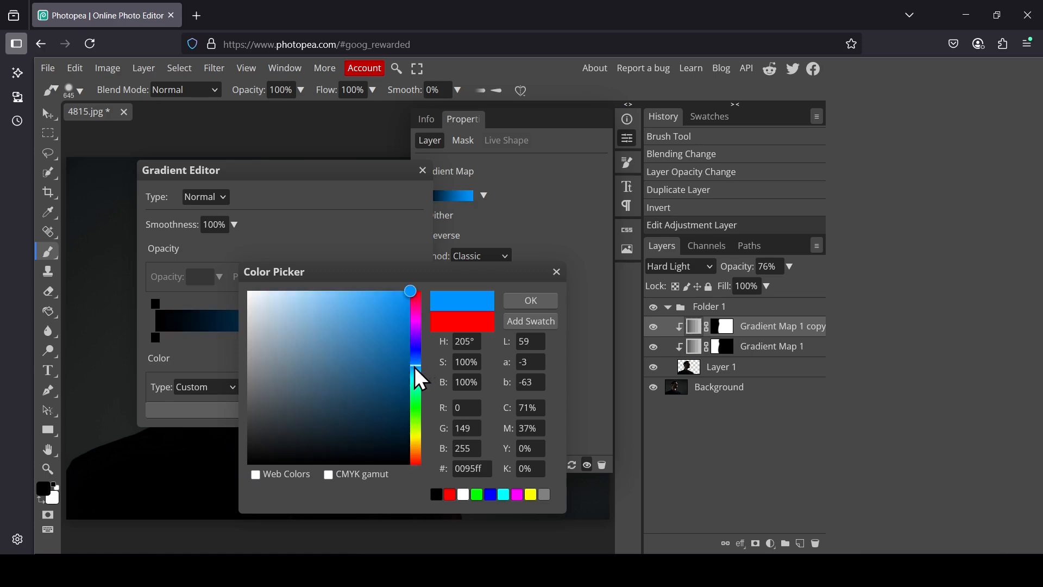
pyautogui.click(521, 304)
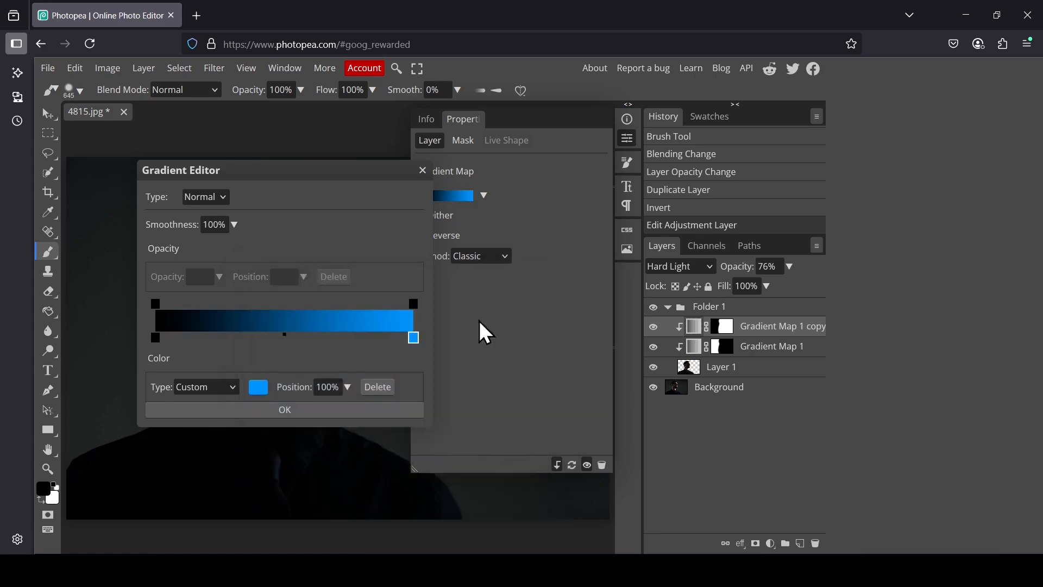
pyautogui.click(361, 411)
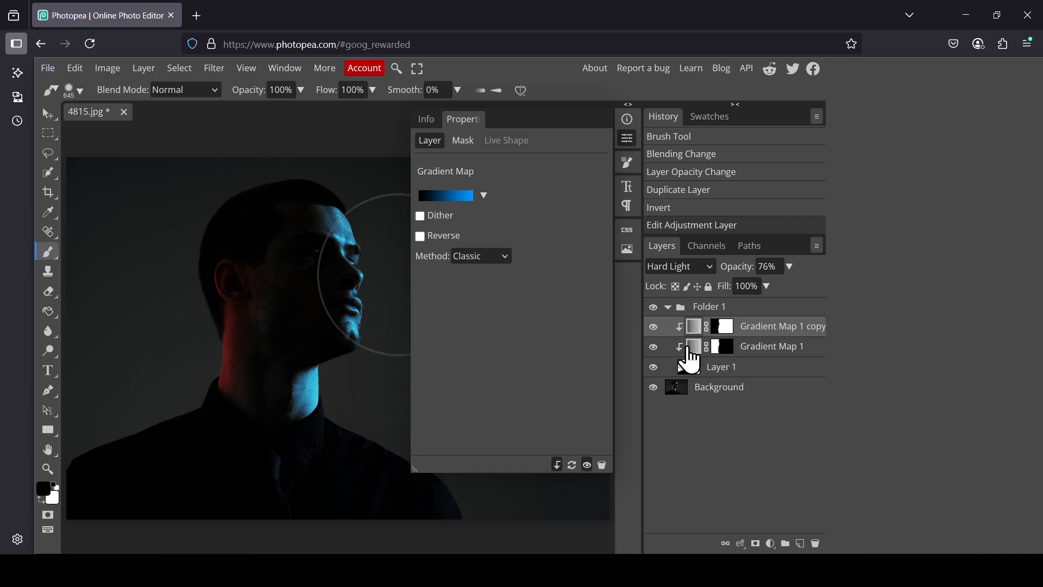
# Release the clipping masks of Gradient Map 1 copy and Gradient Map 1, and close their properties.
pyautogui.click(558, 465)
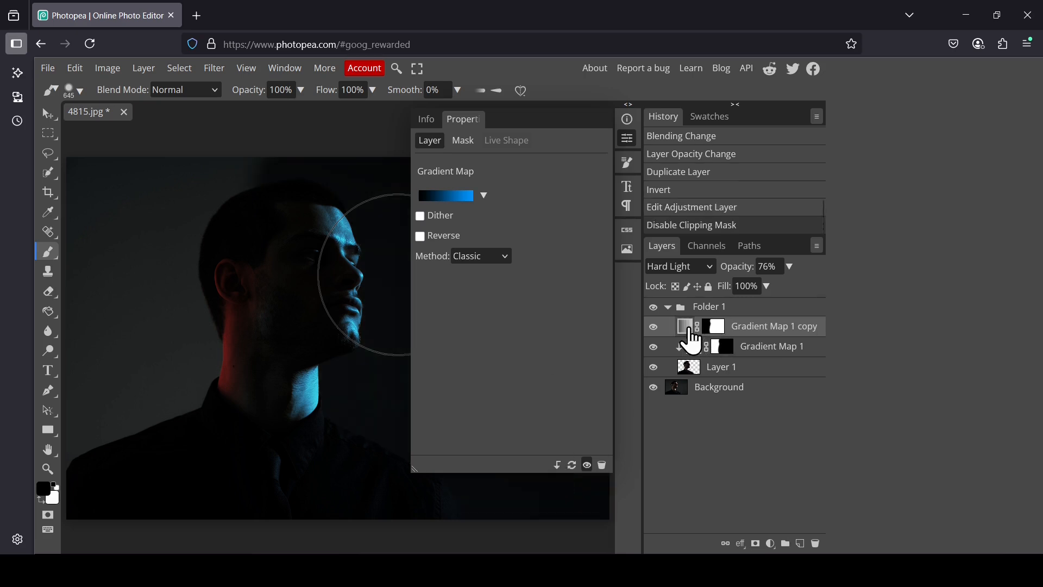
pyautogui.click(691, 348)
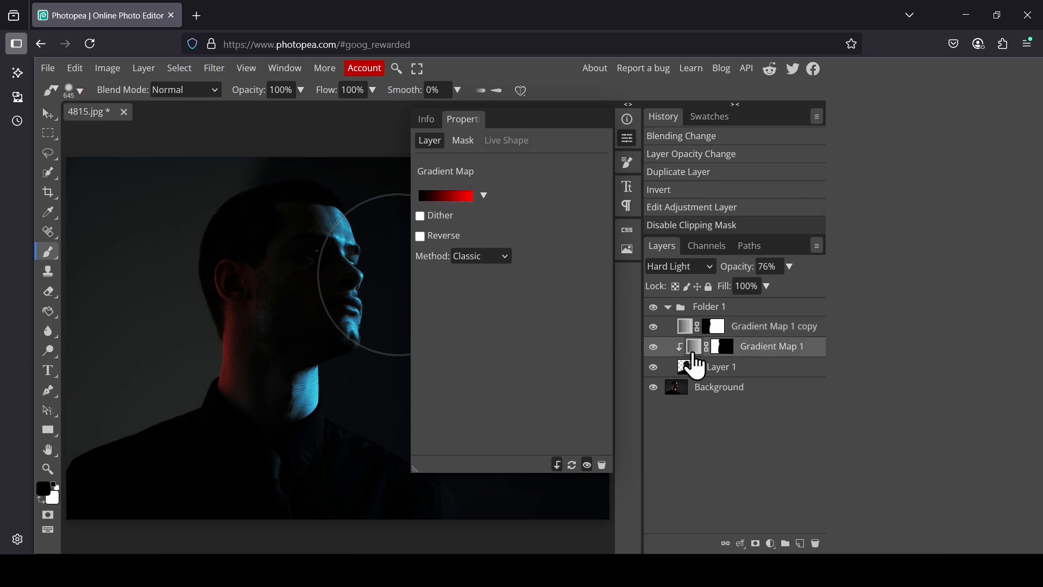
pyautogui.click(558, 465)
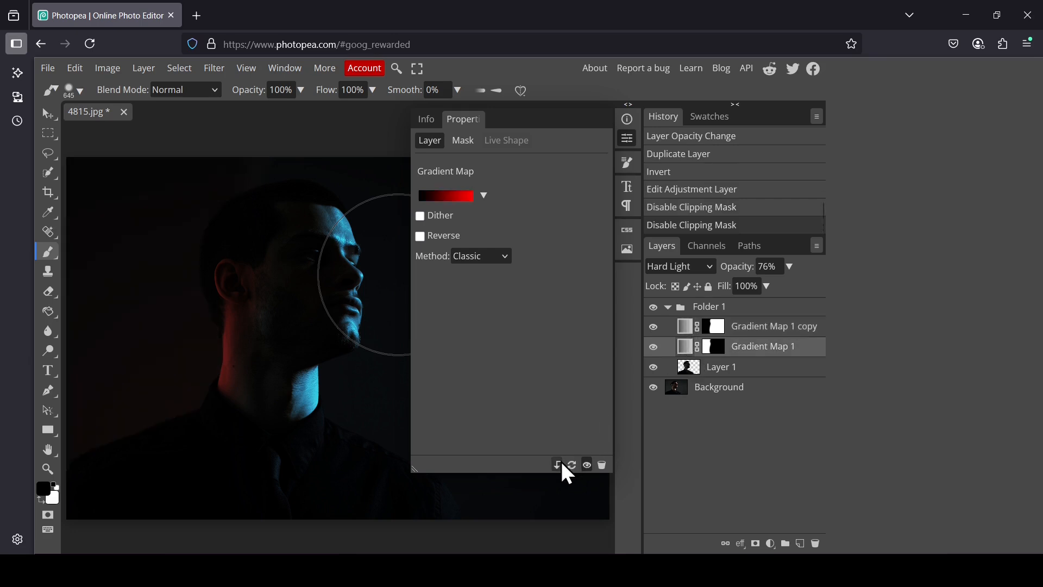
pyautogui.click(627, 139)
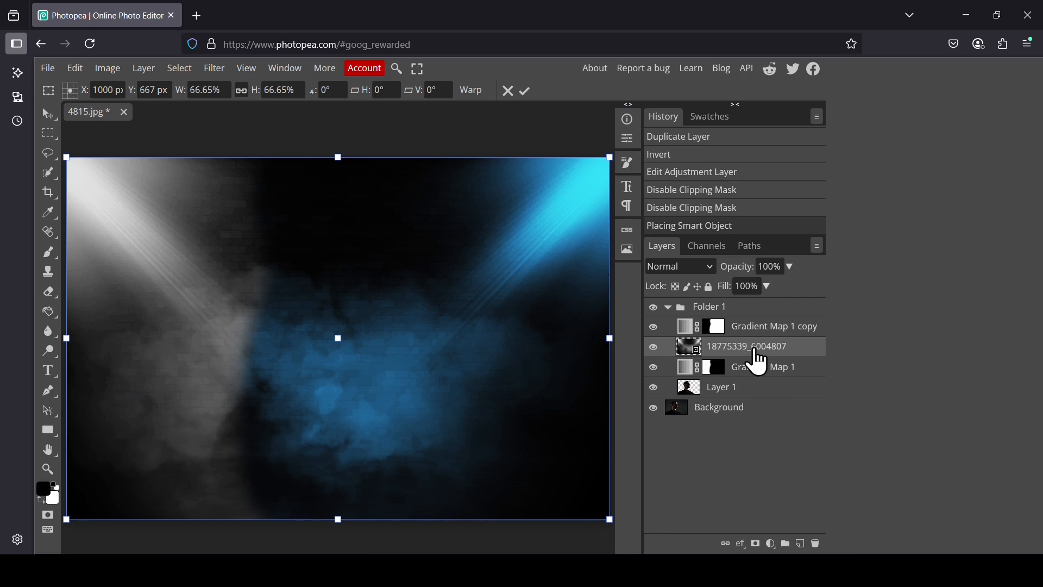
# Move the placed 18775339_6004807 light-beam image directly below Layer 1 and delete the Background layer.
pyautogui.moveTo(757, 362); pyautogui.dragTo(722, 391)
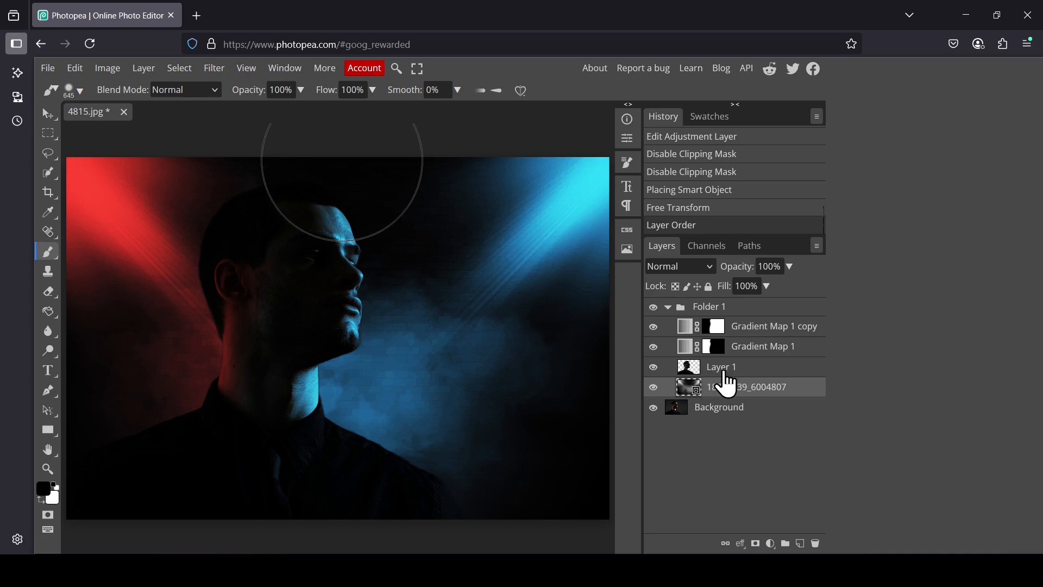
pyautogui.click(725, 373)
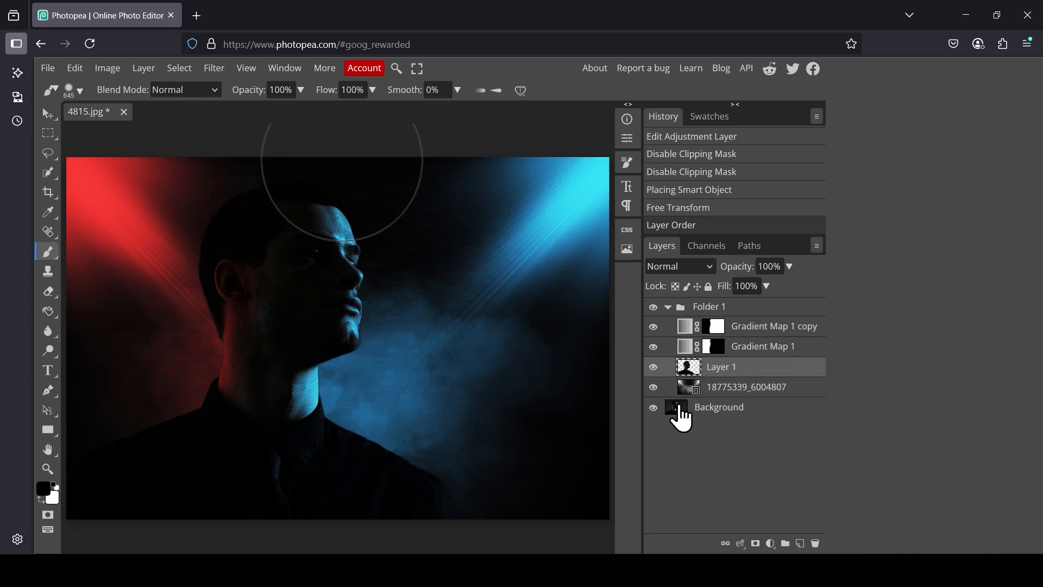
pyautogui.click(682, 414)
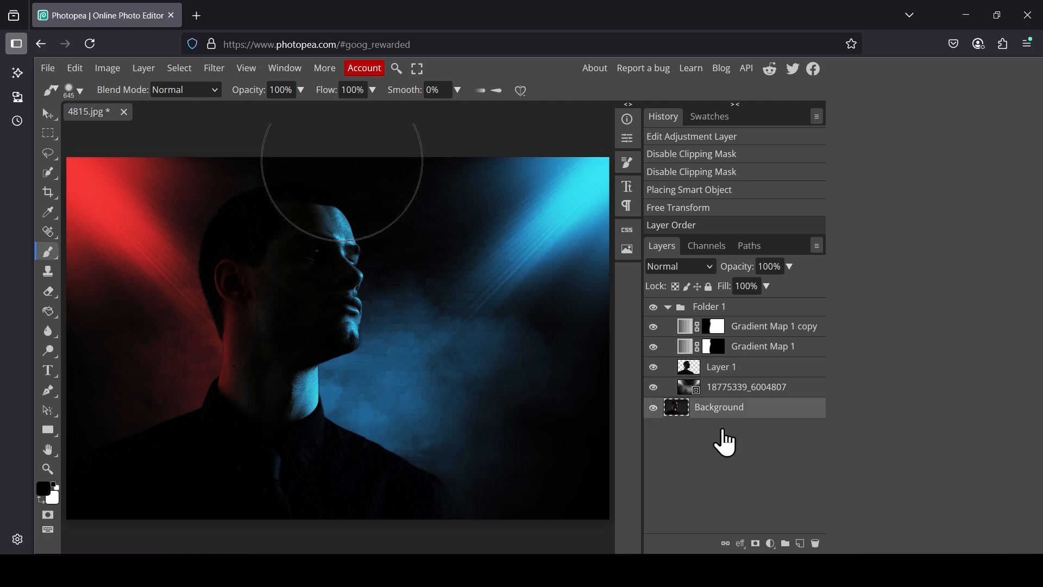
pyautogui.click(815, 543)
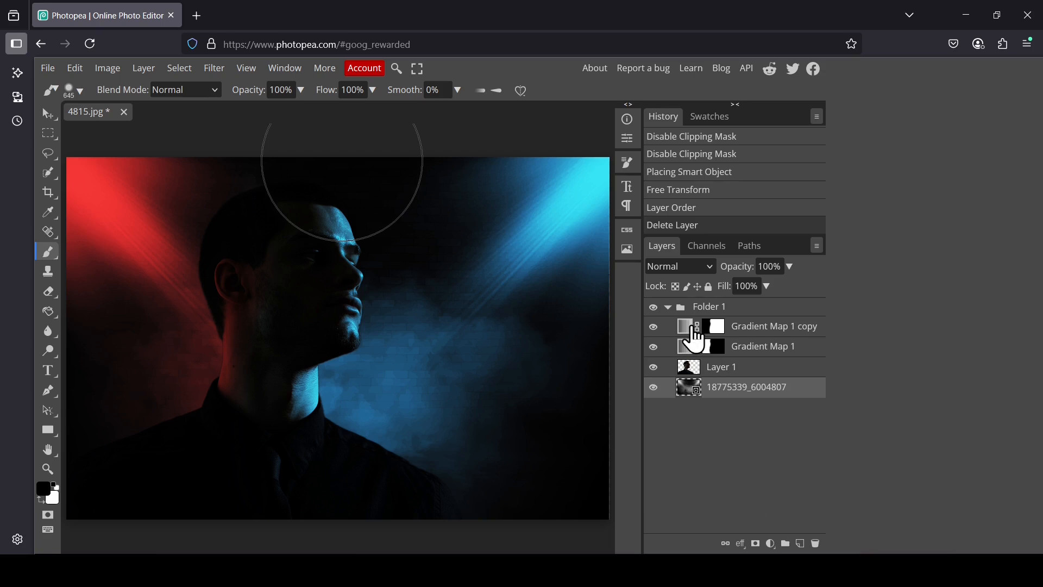
# Collapse Folder 1 in the layer stack and switch to the Move tool.
pyautogui.click(669, 308)
pyautogui.click(668, 307)
pyautogui.click(669, 308)
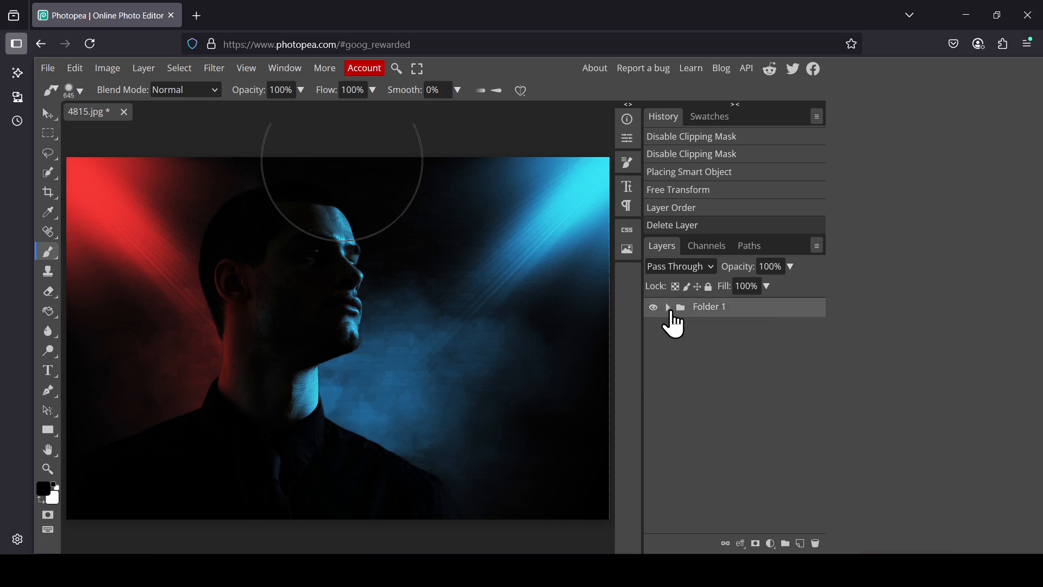
pyautogui.click(45, 114)
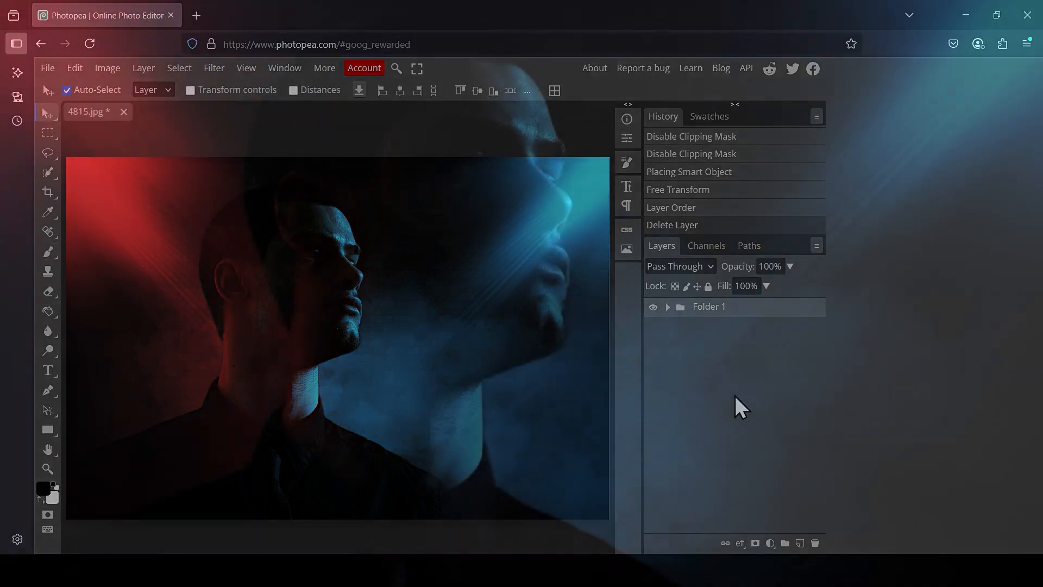